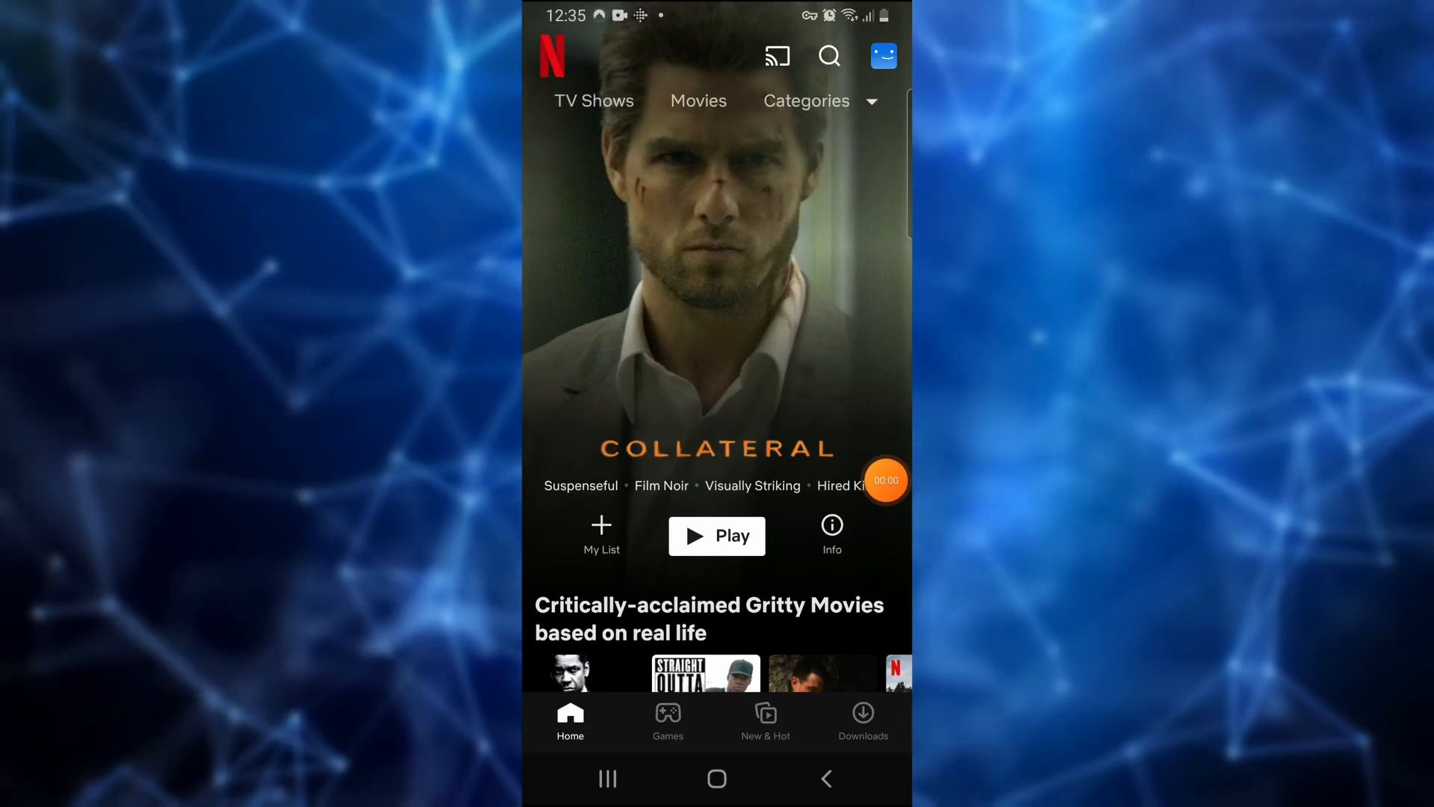
Step: Search Netflix for "the godfather" by pasting the title into the search field
{"action": "left_click", "coordinate": [829, 56]}
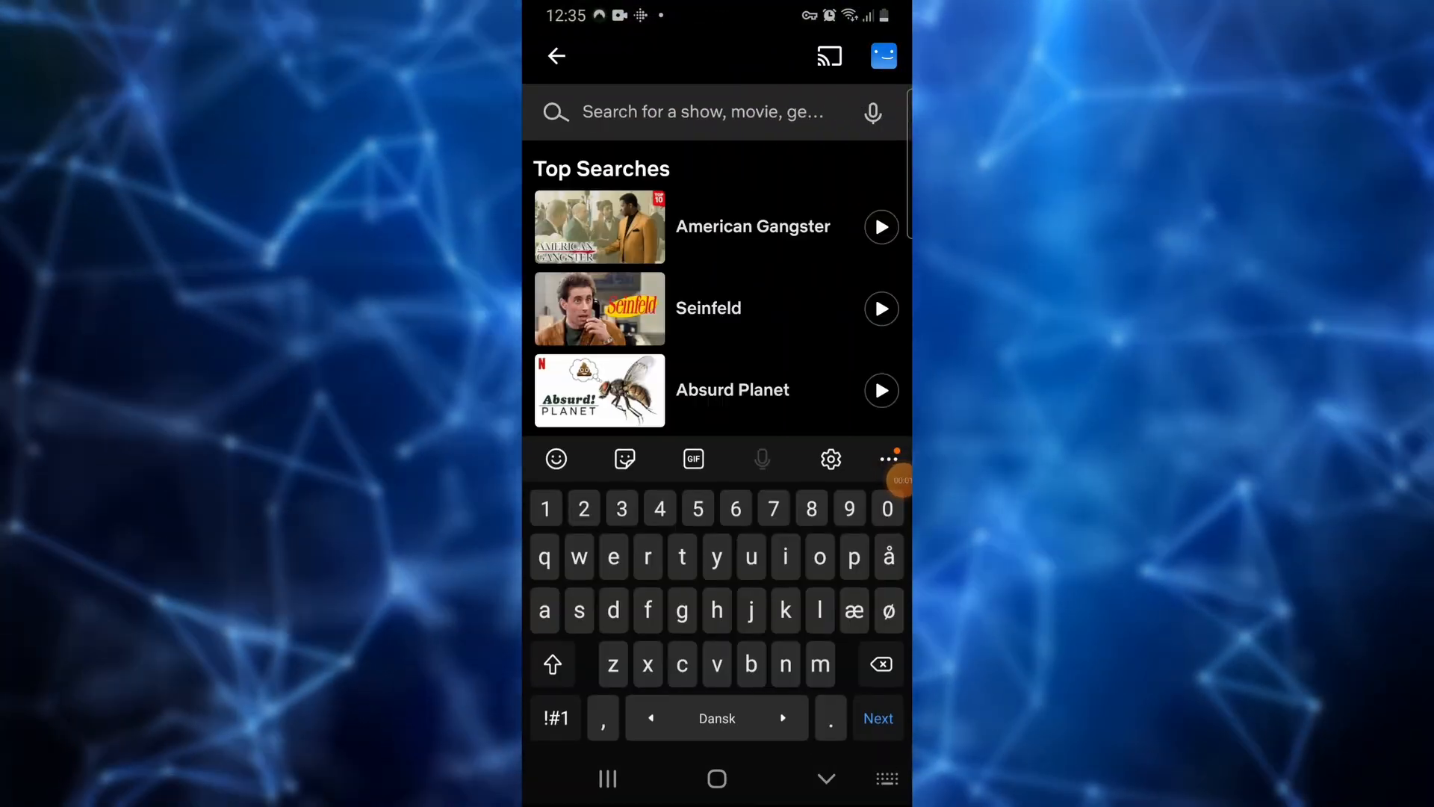
{"action": "left_click", "coordinate": [593, 113]}
{"action": "left_click", "coordinate": [570, 57]}
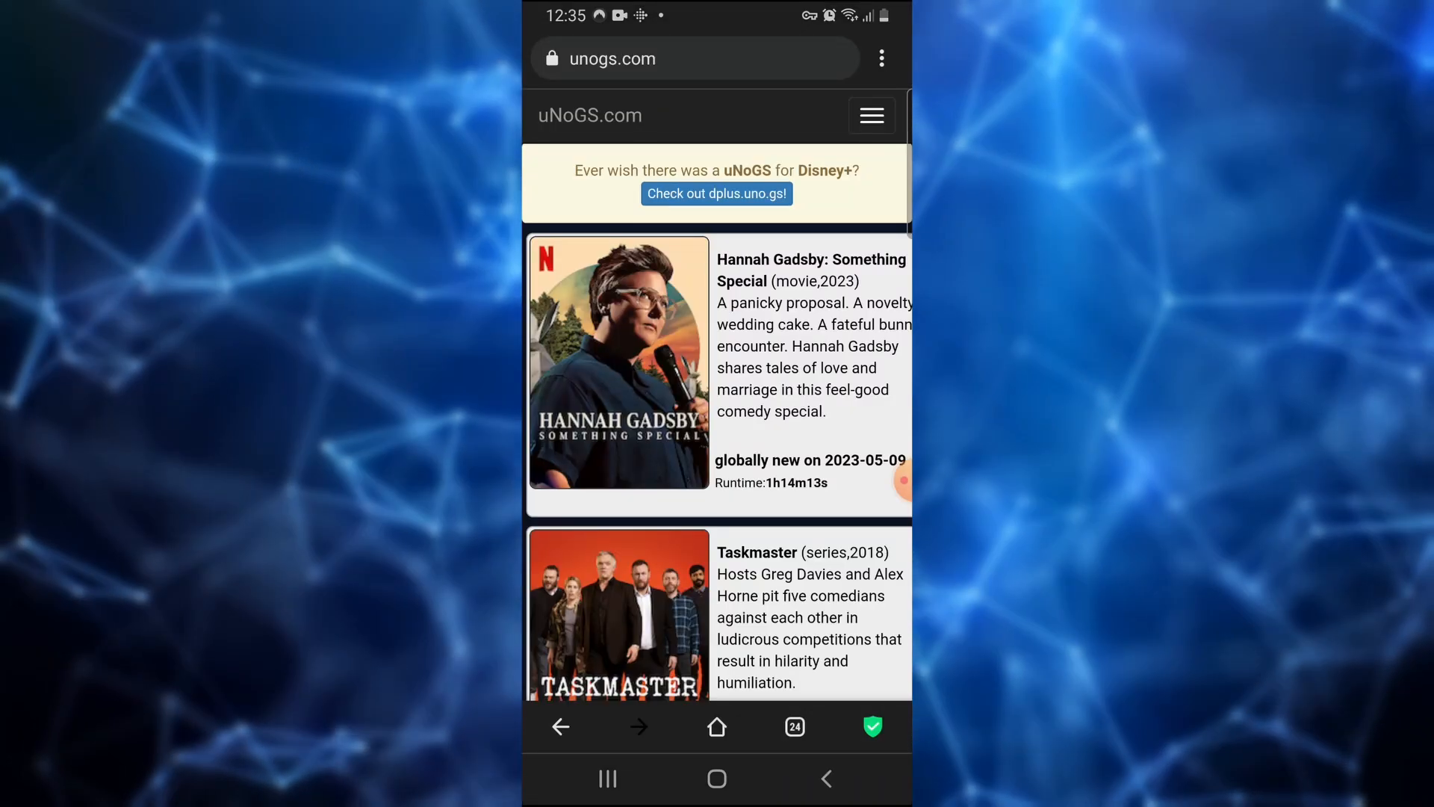
Step: Quick-search uNoGS for "The godfather" and view its 1972 details with 22-country availability
{"action": "left_click", "coordinate": [872, 115]}
{"action": "left_click", "coordinate": [717, 375]}
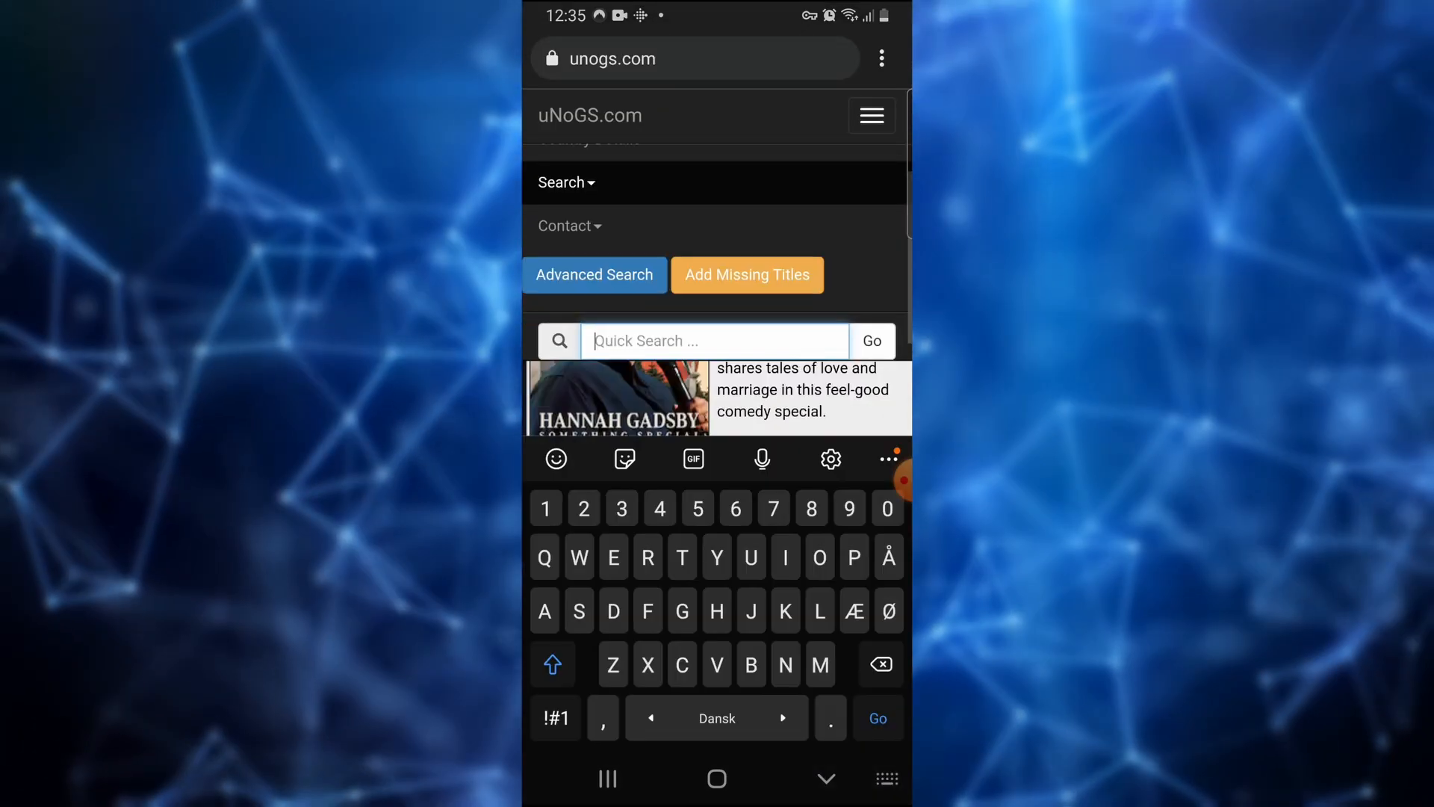
{"action": "type", "text": "The godfather"}
{"action": "left_click", "coordinate": [877, 718]}
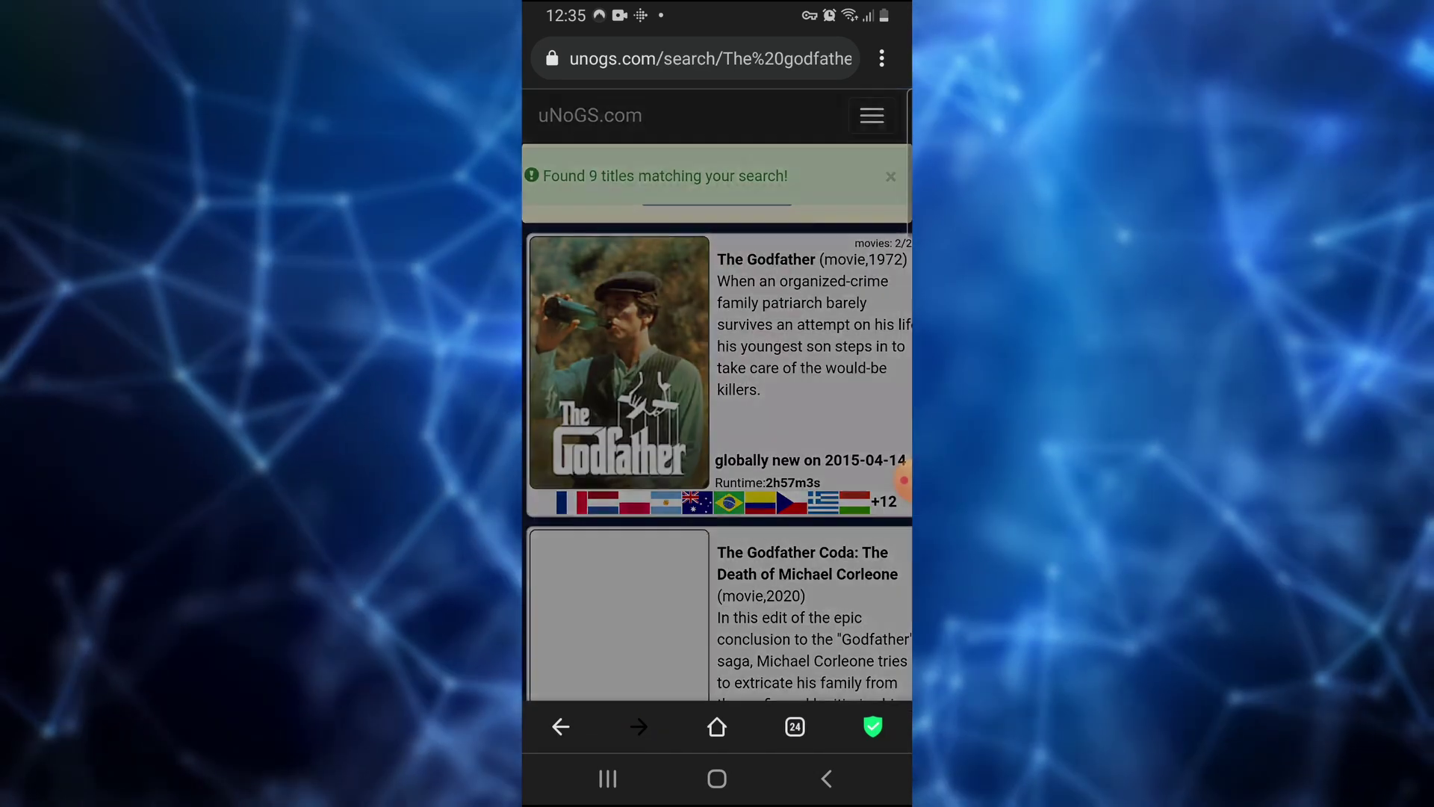
{"action": "left_click", "coordinate": [628, 358]}
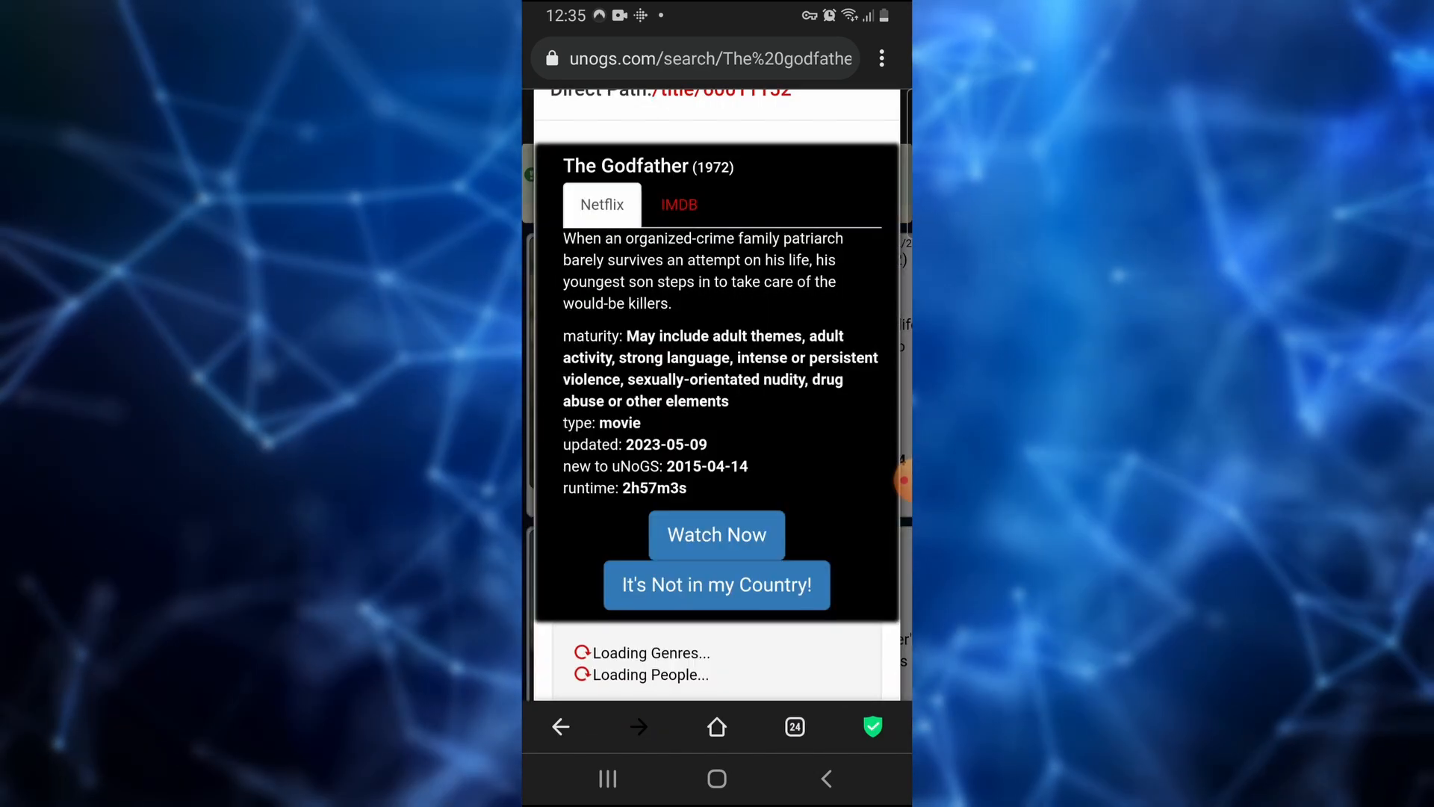
{"action": "scroll", "coordinate": [718, 448], "scroll_direction": "down", "scroll_amount": 8}
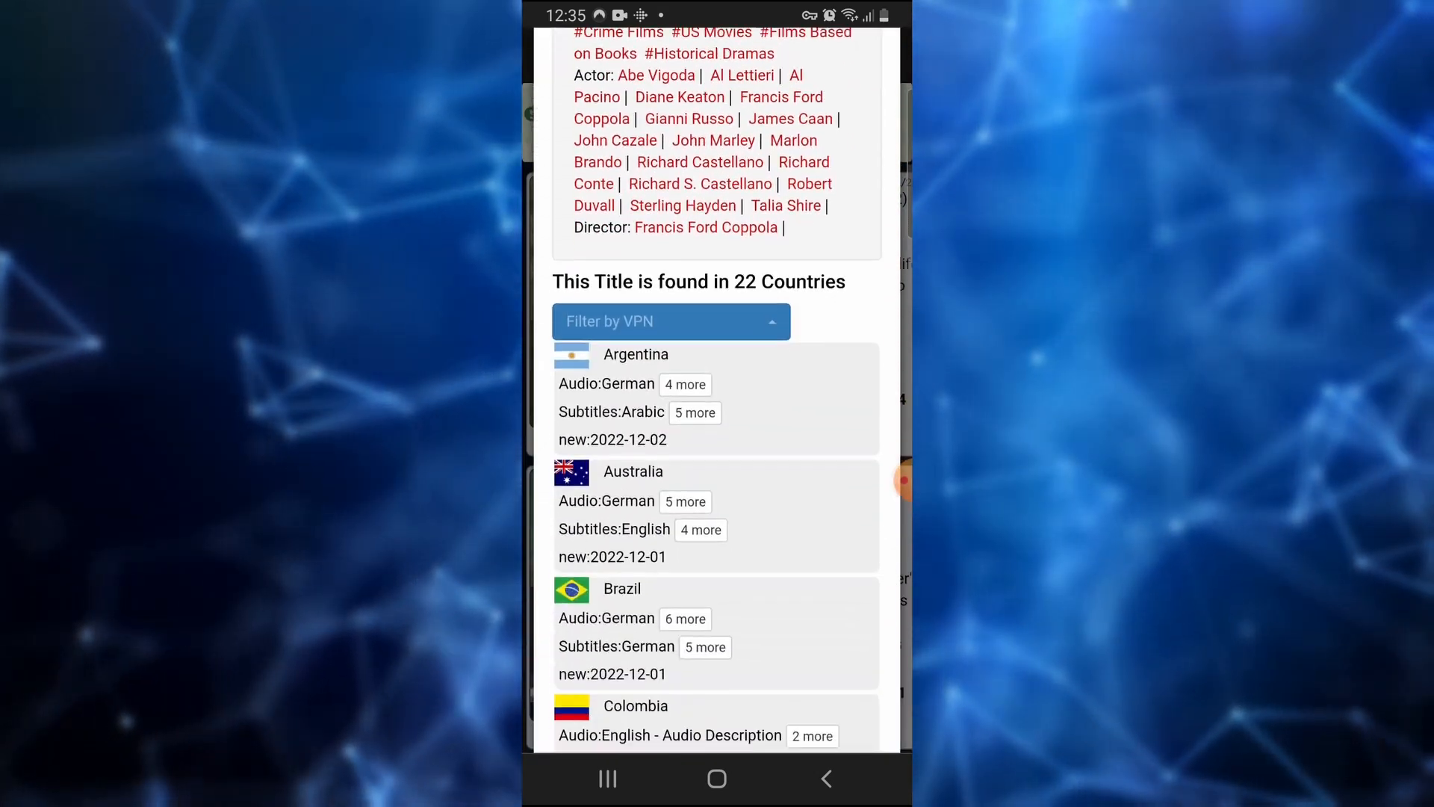
{"action": "scroll", "coordinate": [718, 449], "scroll_direction": "down", "scroll_amount": 3}
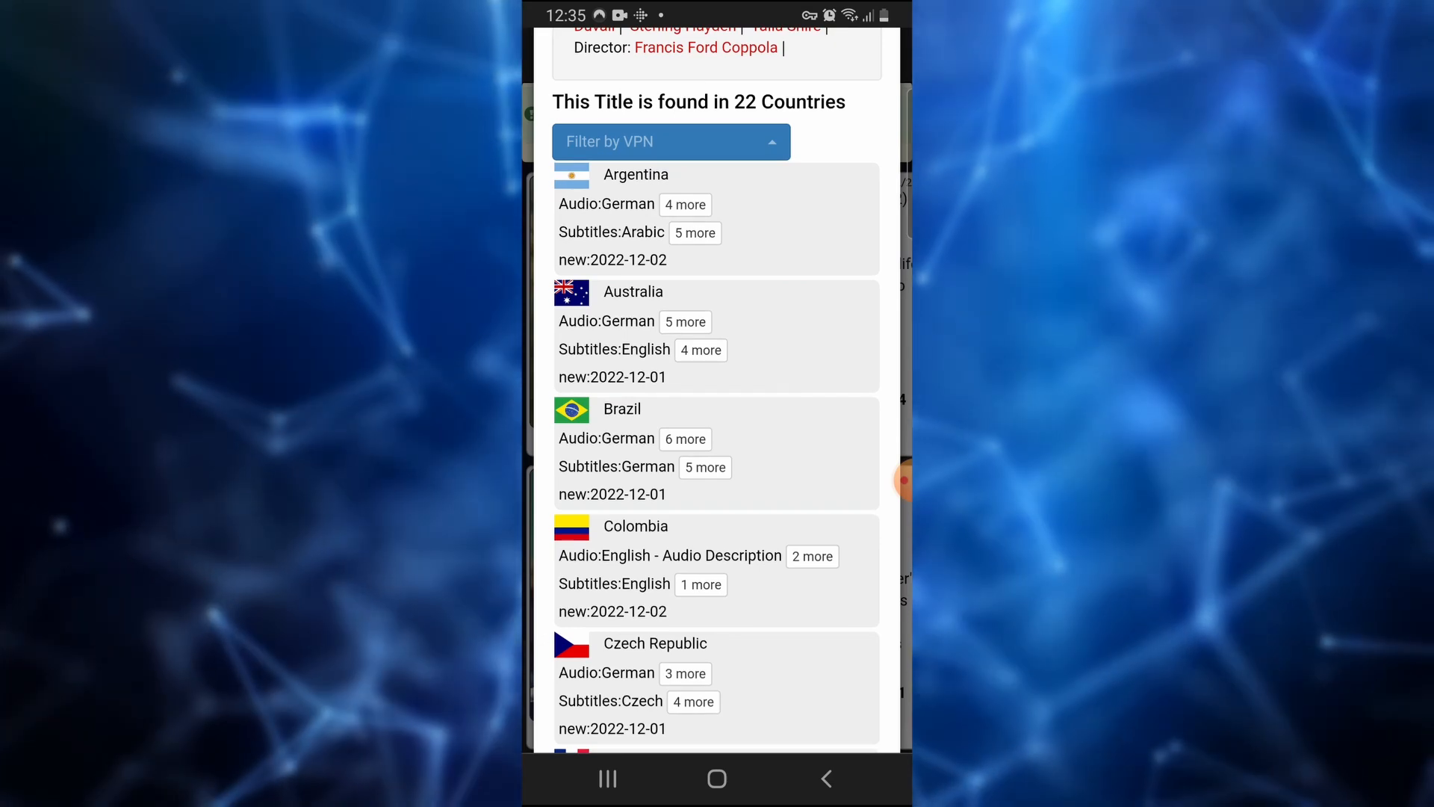
{"action": "scroll", "coordinate": [717, 448], "scroll_direction": "down", "scroll_amount": 4}
{"action": "scroll", "coordinate": [718, 448], "scroll_direction": "down", "scroll_amount": 4}
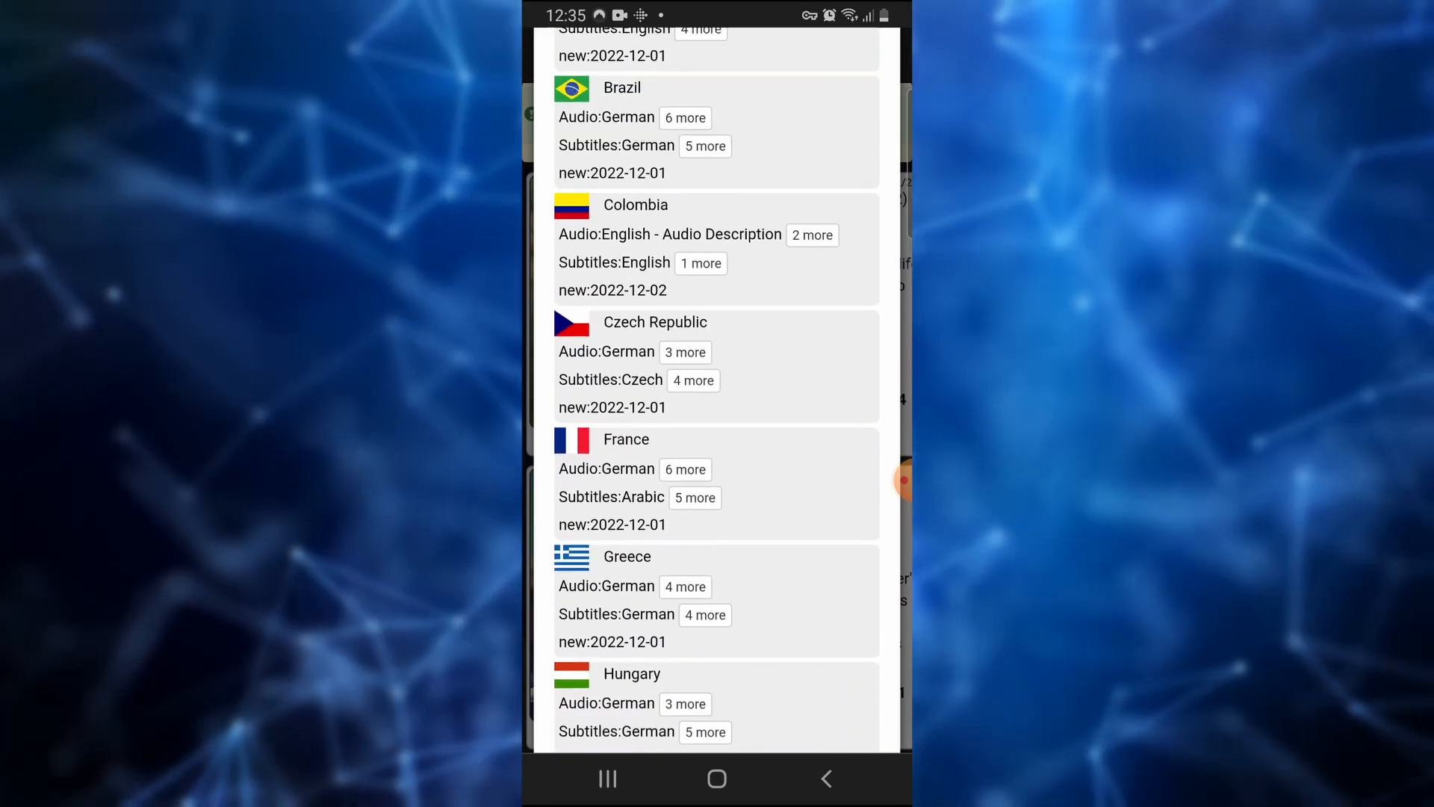
{"action": "scroll", "coordinate": [717, 449], "scroll_direction": "down", "scroll_amount": 3}
{"action": "scroll", "coordinate": [717, 448], "scroll_direction": "down", "scroll_amount": 3}
{"action": "scroll", "coordinate": [717, 448], "scroll_direction": "down", "scroll_amount": 2}
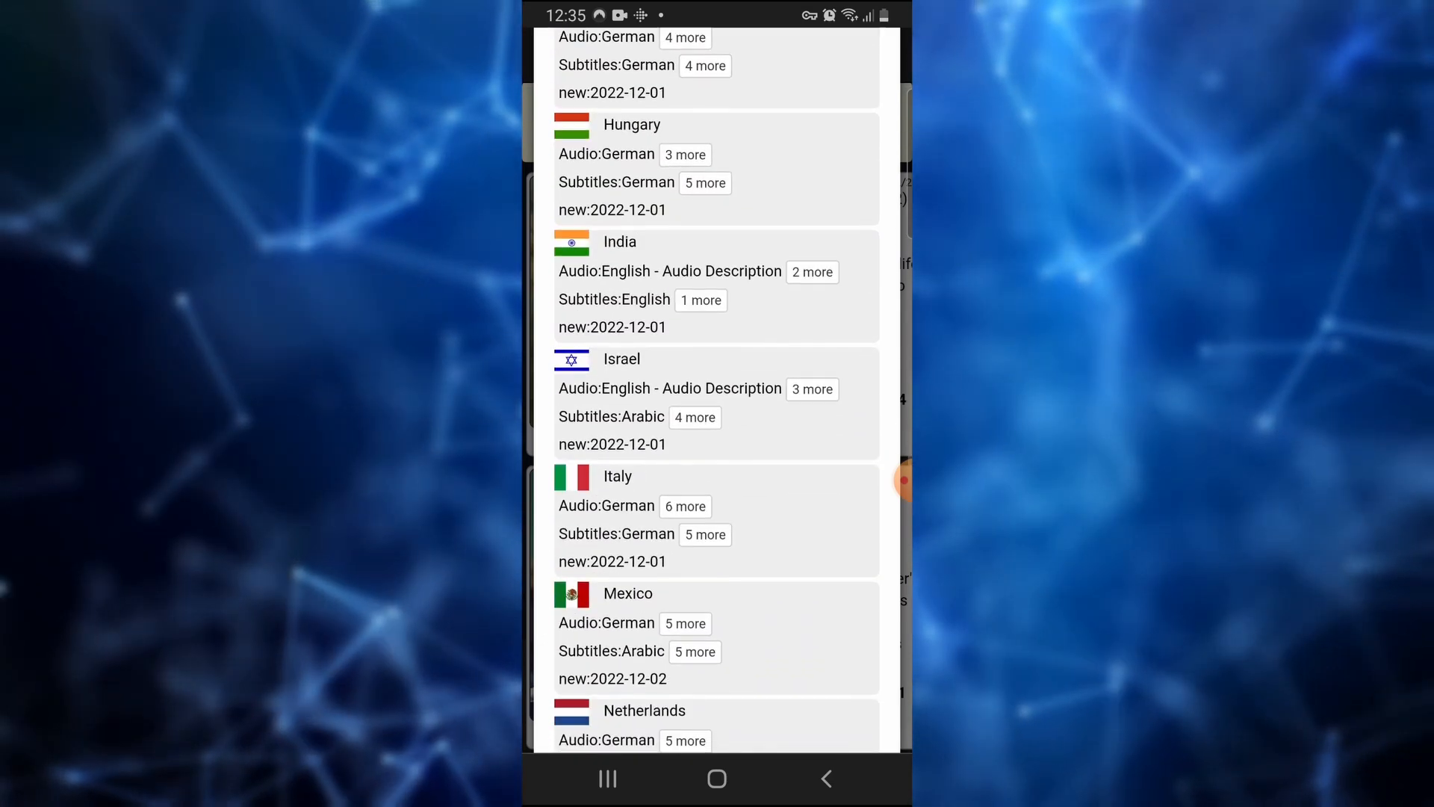
{"action": "scroll", "coordinate": [717, 449], "scroll_direction": "down", "scroll_amount": 2}
{"action": "scroll", "coordinate": [717, 448], "scroll_direction": "down", "scroll_amount": 3}
{"action": "scroll", "coordinate": [717, 449], "scroll_direction": "down", "scroll_amount": 2}
{"action": "scroll", "coordinate": [717, 448], "scroll_direction": "down", "scroll_amount": 2}
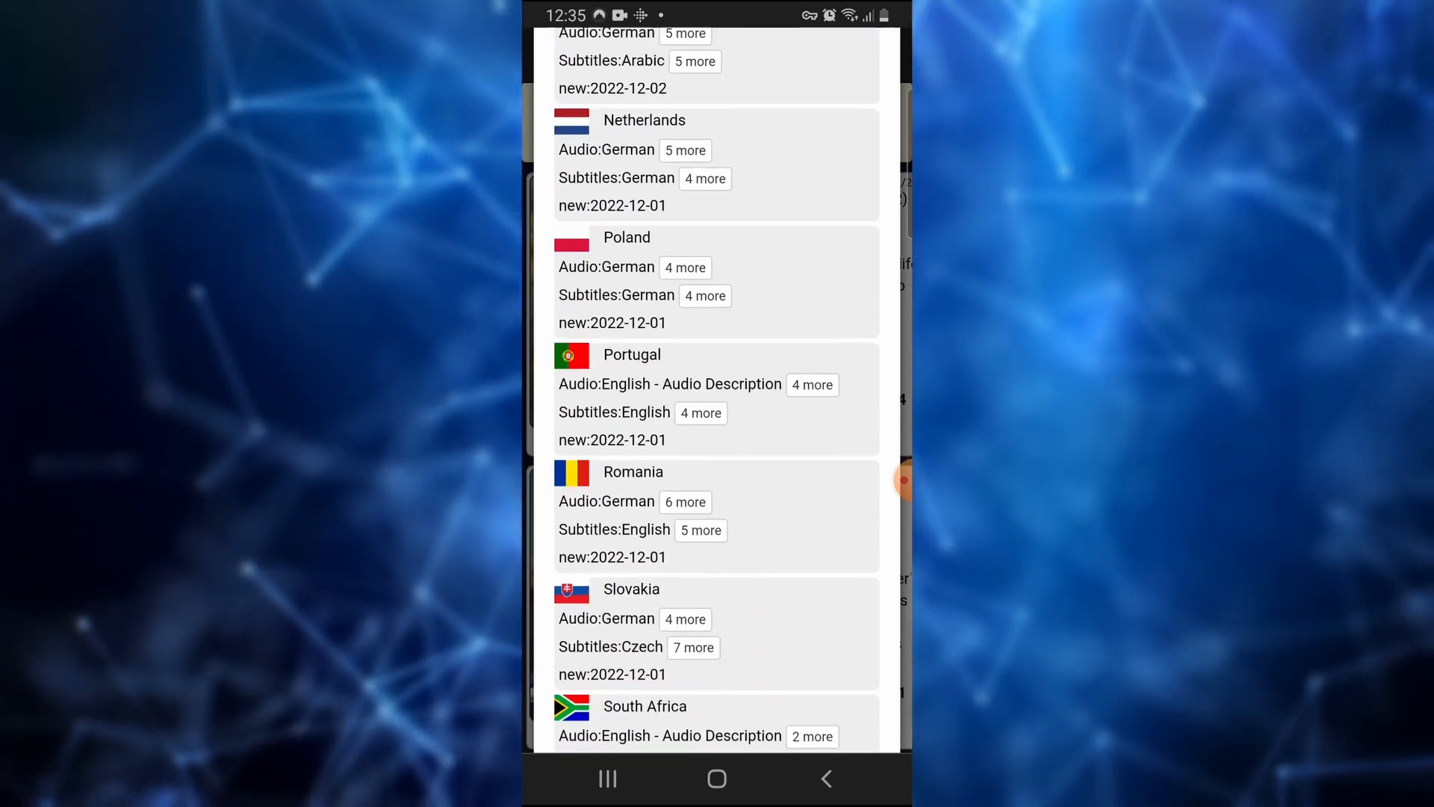
{"action": "scroll", "coordinate": [717, 449], "scroll_direction": "down", "scroll_amount": 1}
{"action": "scroll", "coordinate": [717, 448], "scroll_direction": "down", "scroll_amount": 2}
{"action": "scroll", "coordinate": [717, 448], "scroll_direction": "down", "scroll_amount": 2}
{"action": "scroll", "coordinate": [717, 448], "scroll_direction": "down", "scroll_amount": 2}
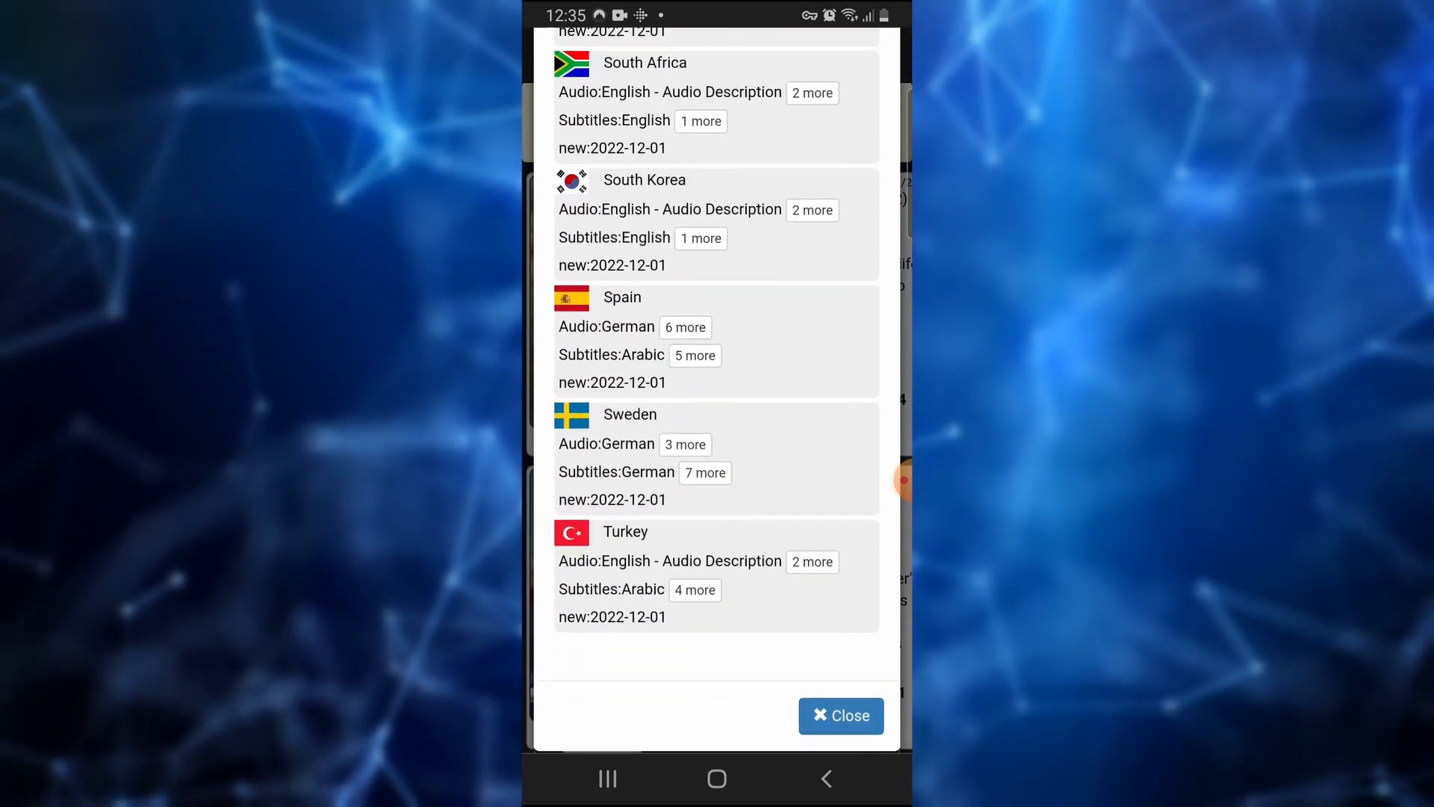
{"action": "scroll", "coordinate": [718, 449], "scroll_direction": "down", "scroll_amount": 1}
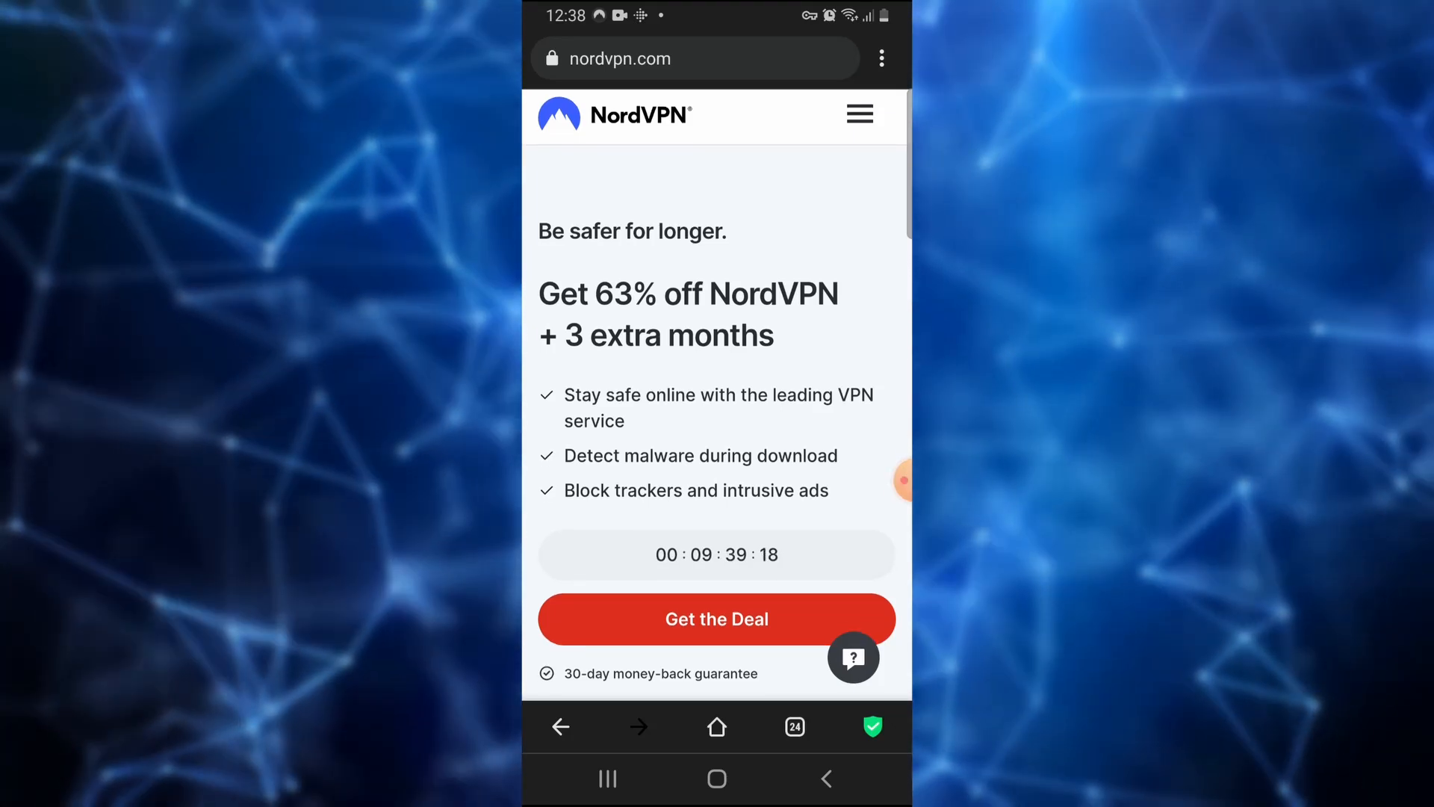
{"action": "scroll", "coordinate": [717, 449], "scroll_direction": "down", "scroll_amount": 2}
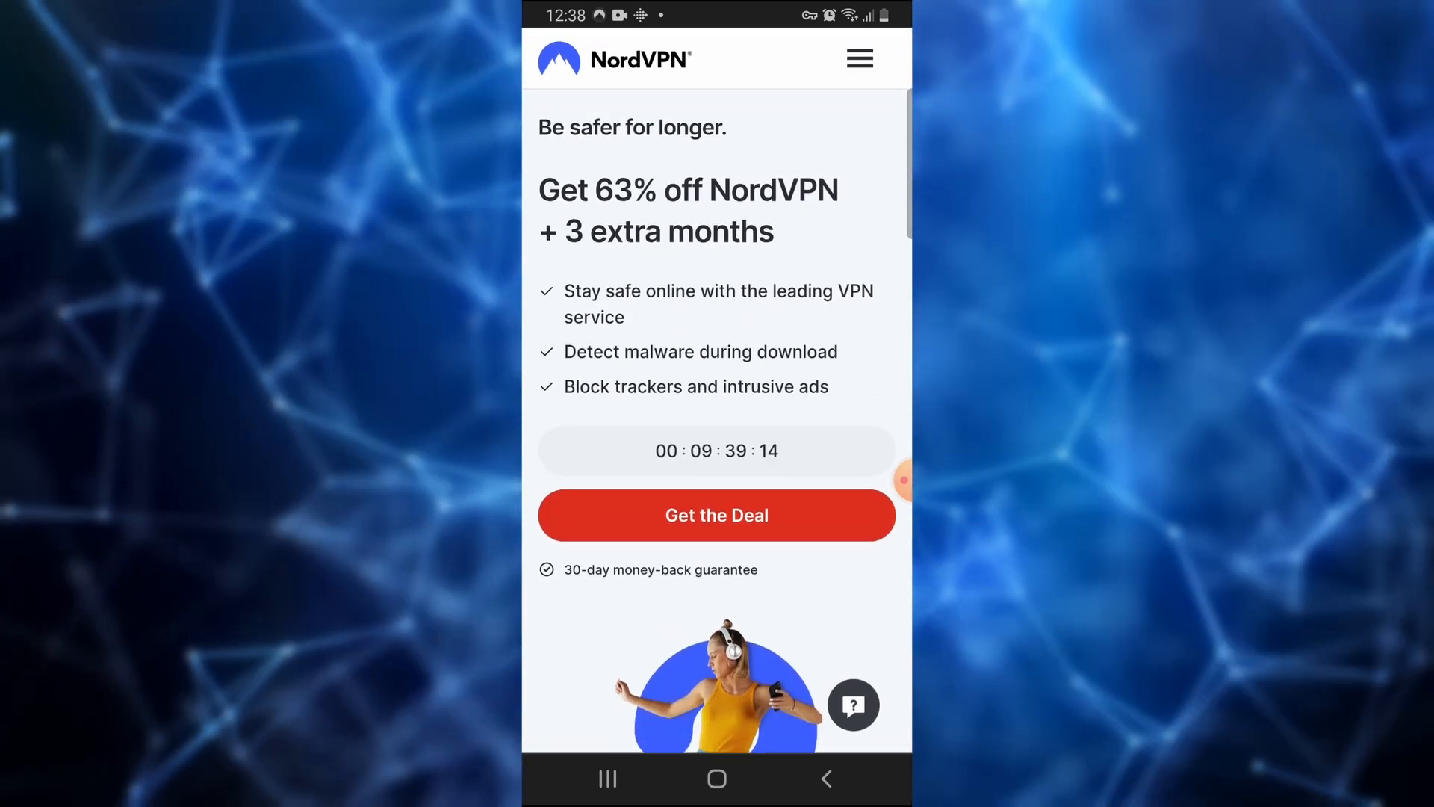
Step: Choose the NordVPN Standard plan from the pricing page and install the app from Google Play
{"action": "left_click", "coordinate": [717, 514]}
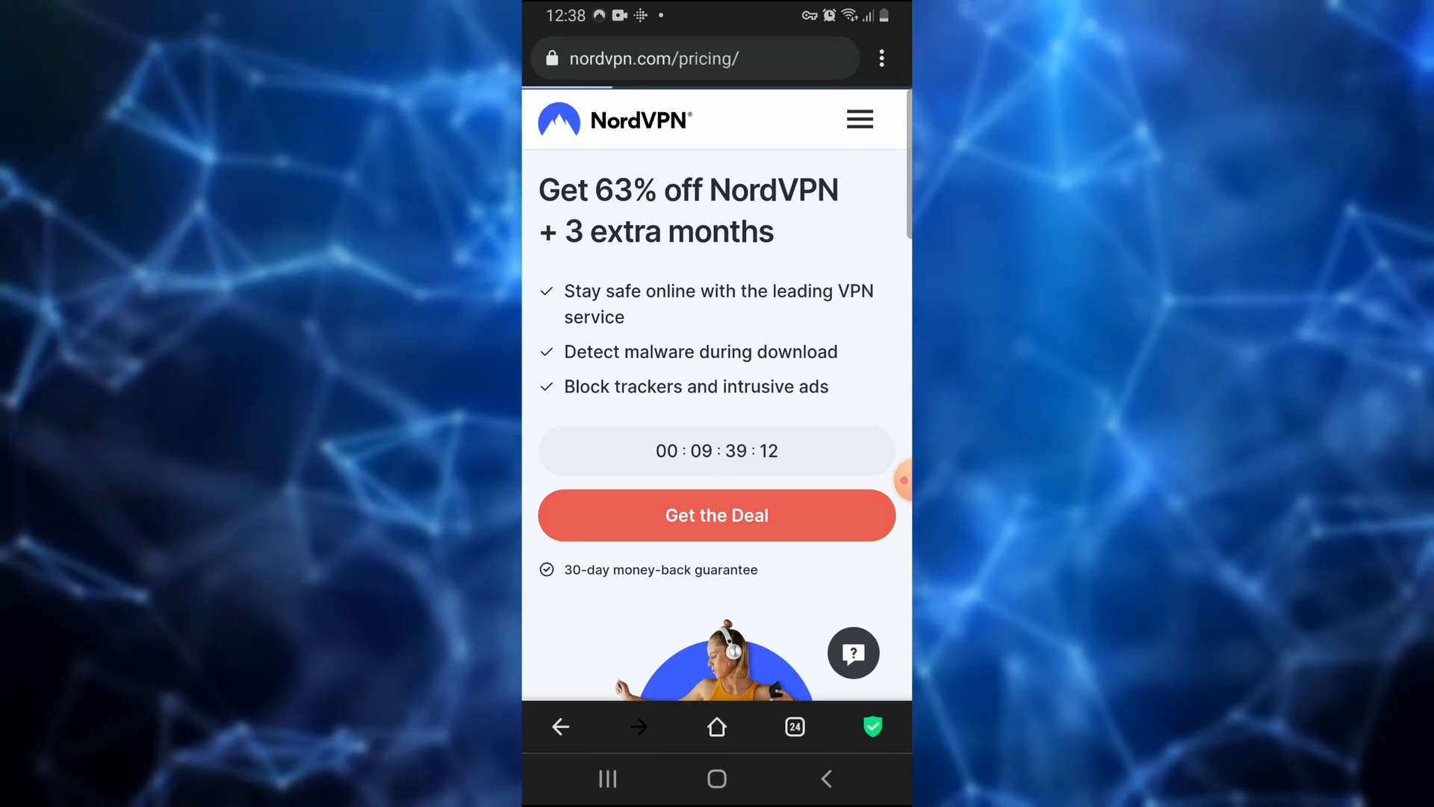
{"action": "scroll", "coordinate": [717, 448], "scroll_direction": "down", "scroll_amount": 5}
{"action": "scroll", "coordinate": [717, 448], "scroll_direction": "down", "scroll_amount": 5}
{"action": "scroll", "coordinate": [717, 448], "scroll_direction": "down", "scroll_amount": 4}
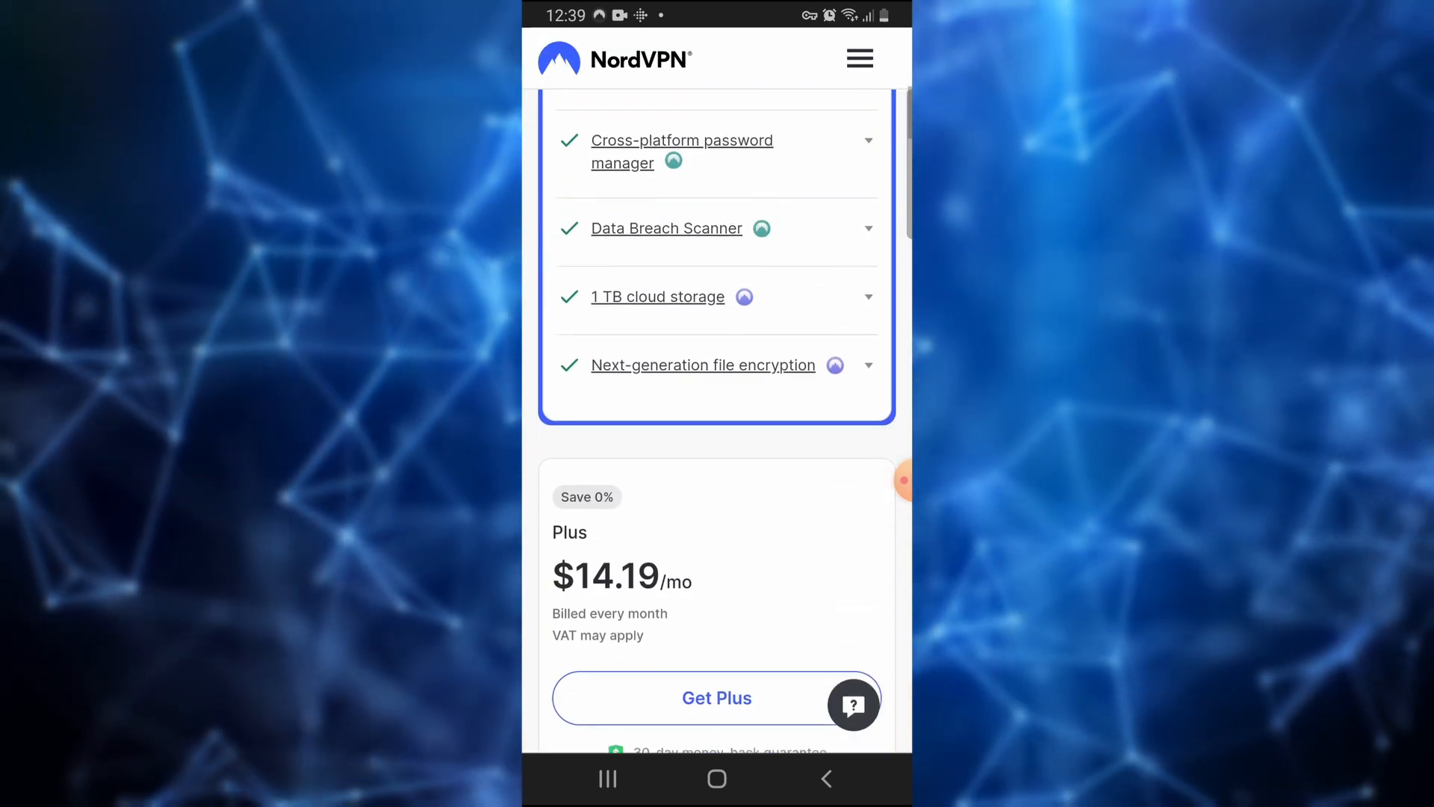
{"action": "scroll", "coordinate": [718, 449], "scroll_direction": "down", "scroll_amount": 5}
{"action": "scroll", "coordinate": [717, 448], "scroll_direction": "down", "scroll_amount": 5}
{"action": "scroll", "coordinate": [717, 448], "scroll_direction": "down", "scroll_amount": 4}
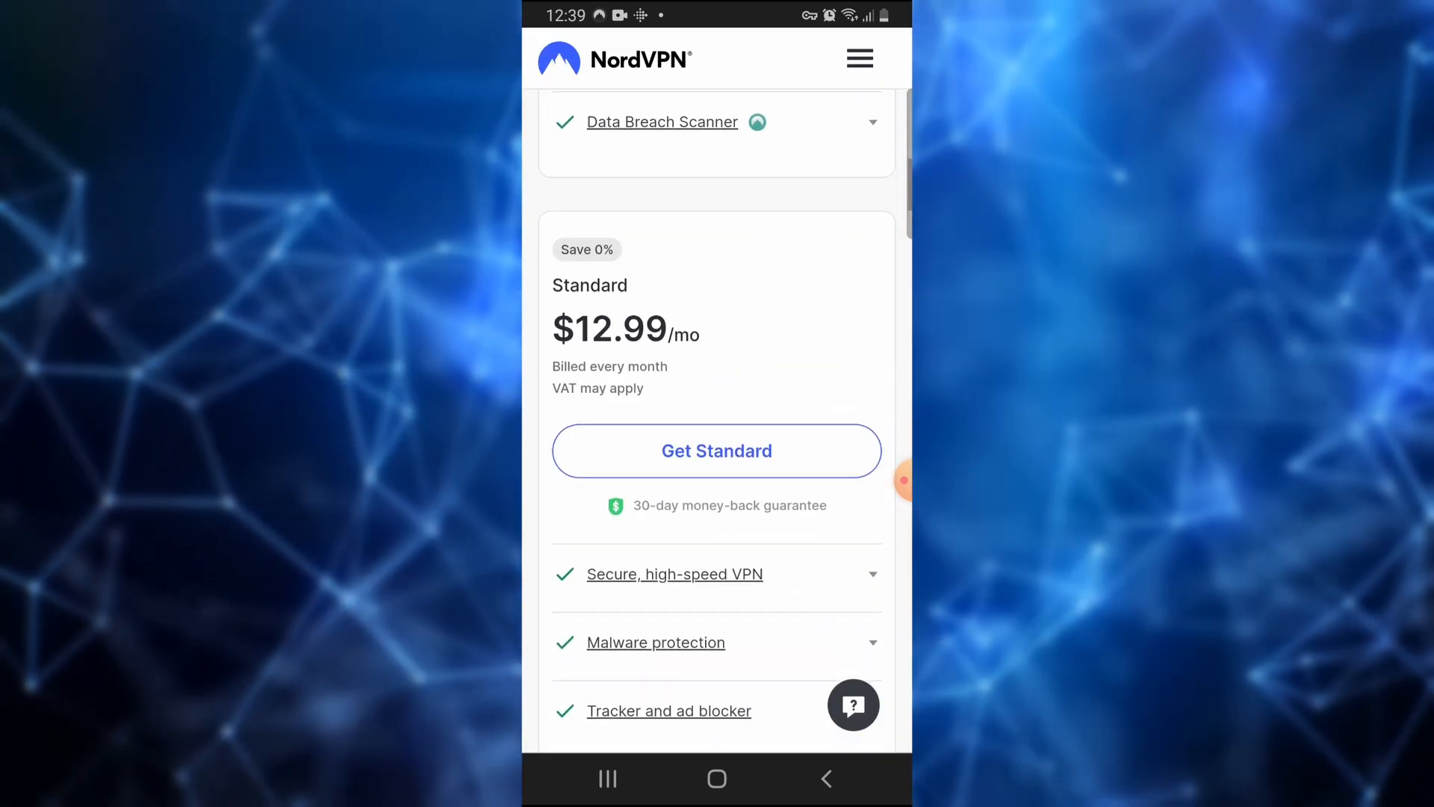
{"action": "left_click", "coordinate": [718, 452]}
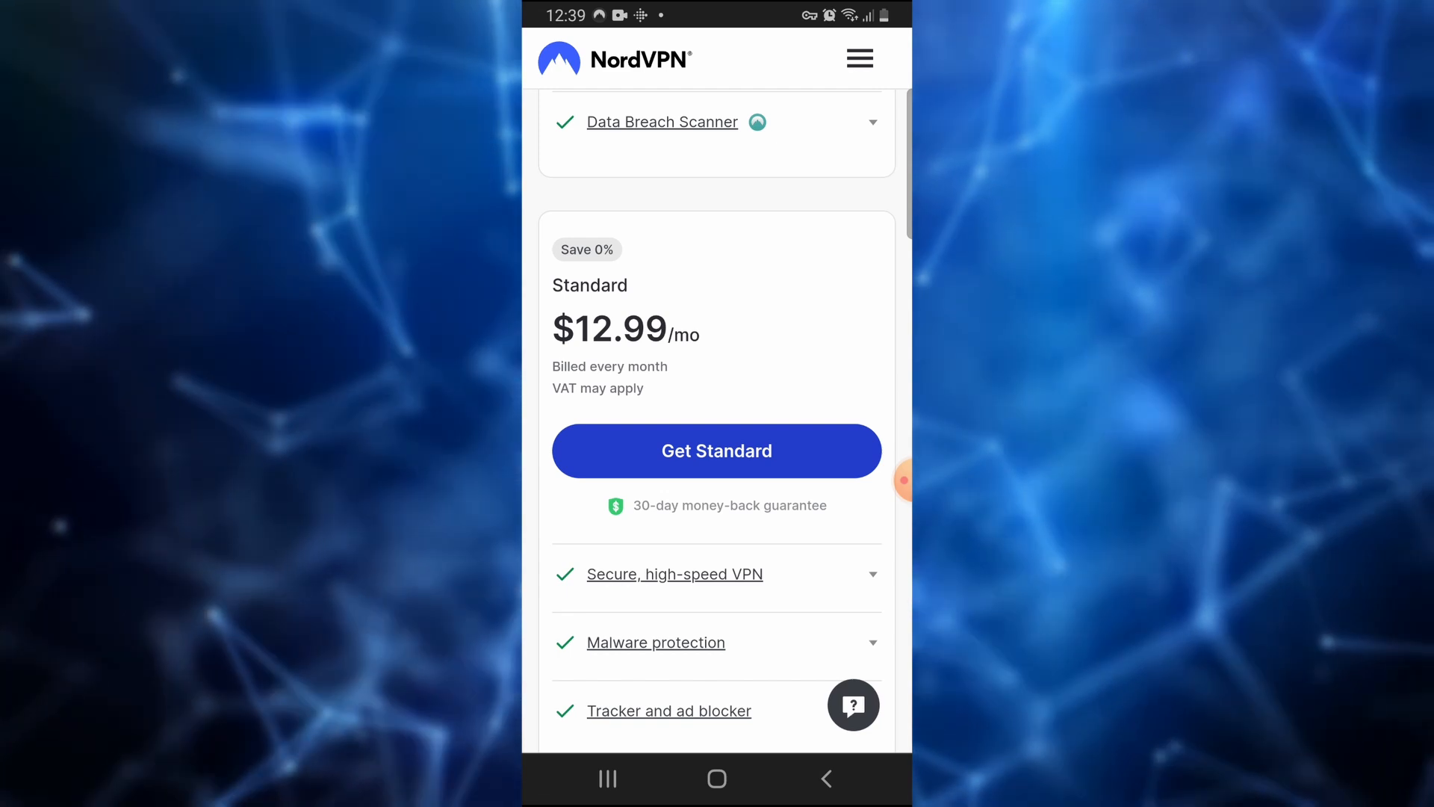
{"action": "scroll", "coordinate": [718, 448], "scroll_direction": "down", "scroll_amount": 5}
{"action": "scroll", "coordinate": [717, 448], "scroll_direction": "down", "scroll_amount": 5}
{"action": "scroll", "coordinate": [717, 449], "scroll_direction": "down", "scroll_amount": 3}
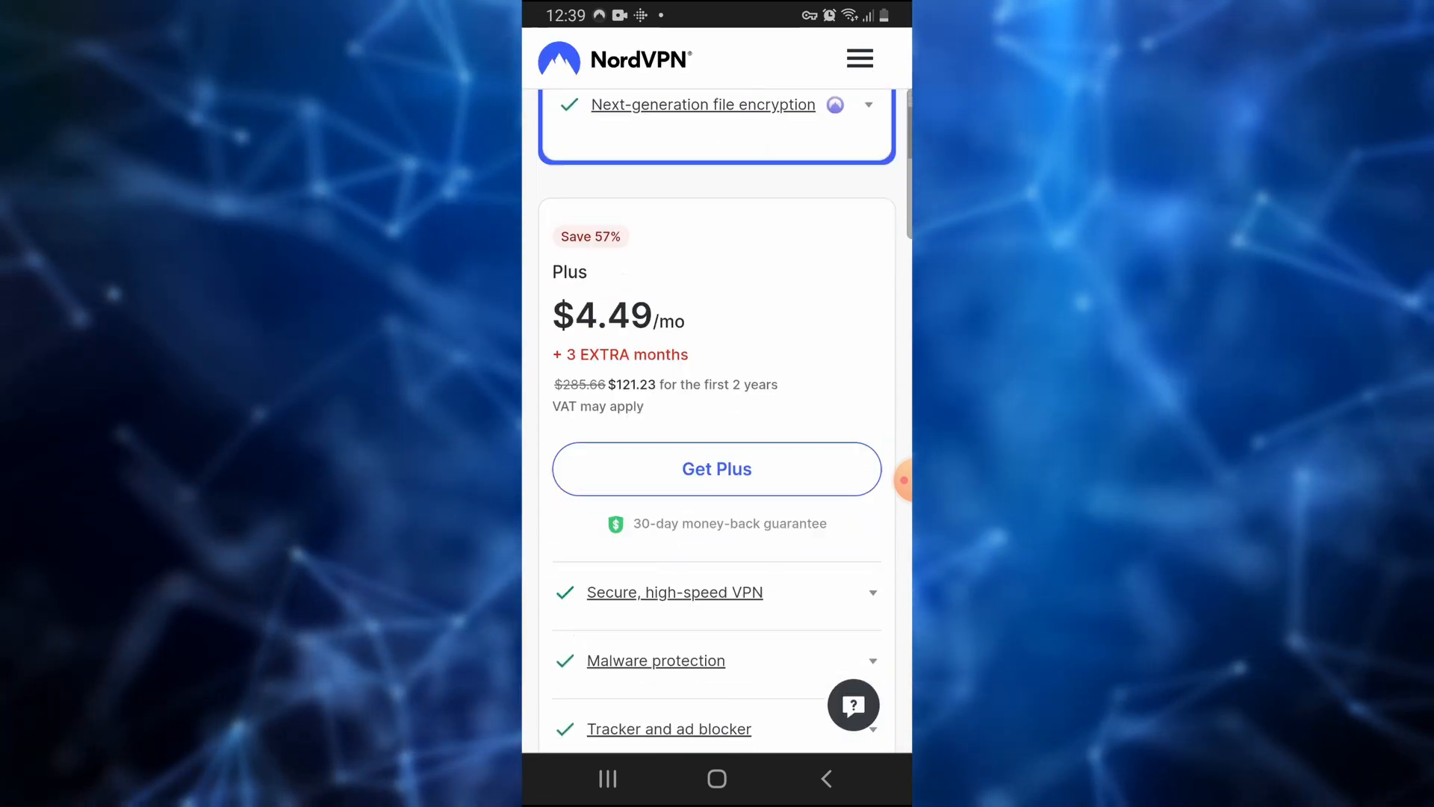
{"action": "scroll", "coordinate": [718, 449], "scroll_direction": "down", "scroll_amount": 4}
{"action": "scroll", "coordinate": [718, 448], "scroll_direction": "down", "scroll_amount": 4}
{"action": "scroll", "coordinate": [718, 448], "scroll_direction": "down", "scroll_amount": 2}
{"action": "scroll", "coordinate": [718, 448], "scroll_direction": "down", "scroll_amount": 1}
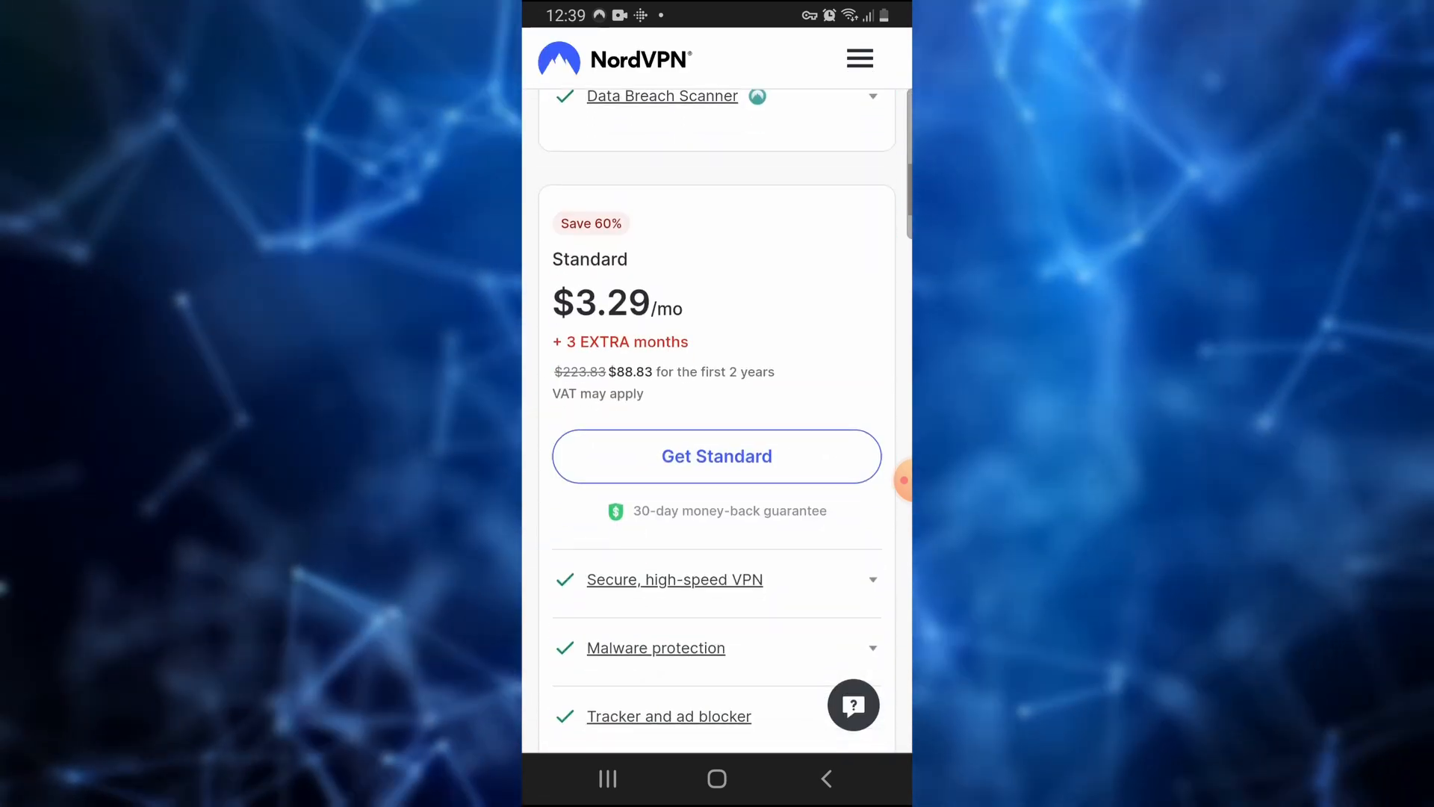
{"action": "scroll", "coordinate": [717, 448], "scroll_direction": "down", "scroll_amount": 2}
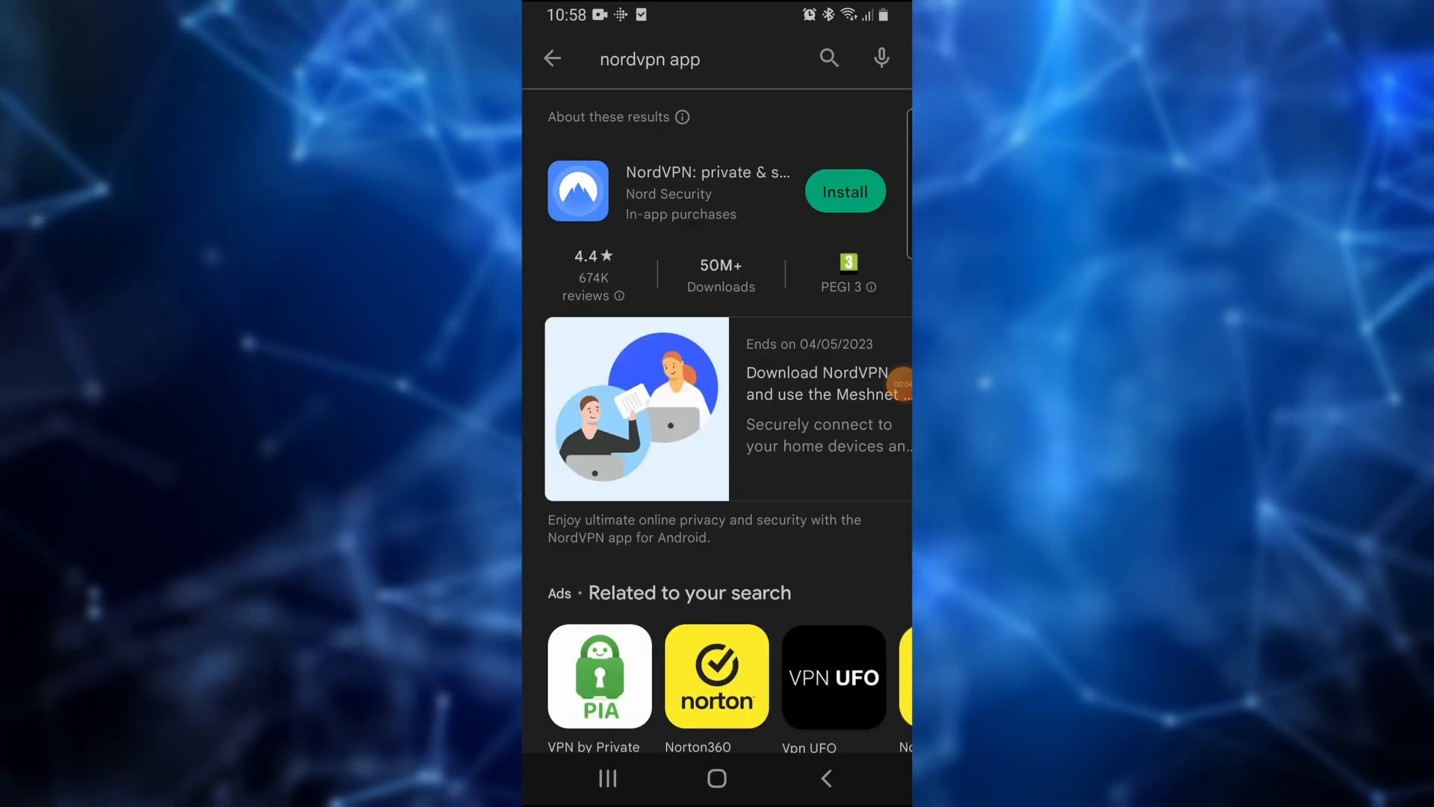
{"action": "left_click", "coordinate": [845, 191]}
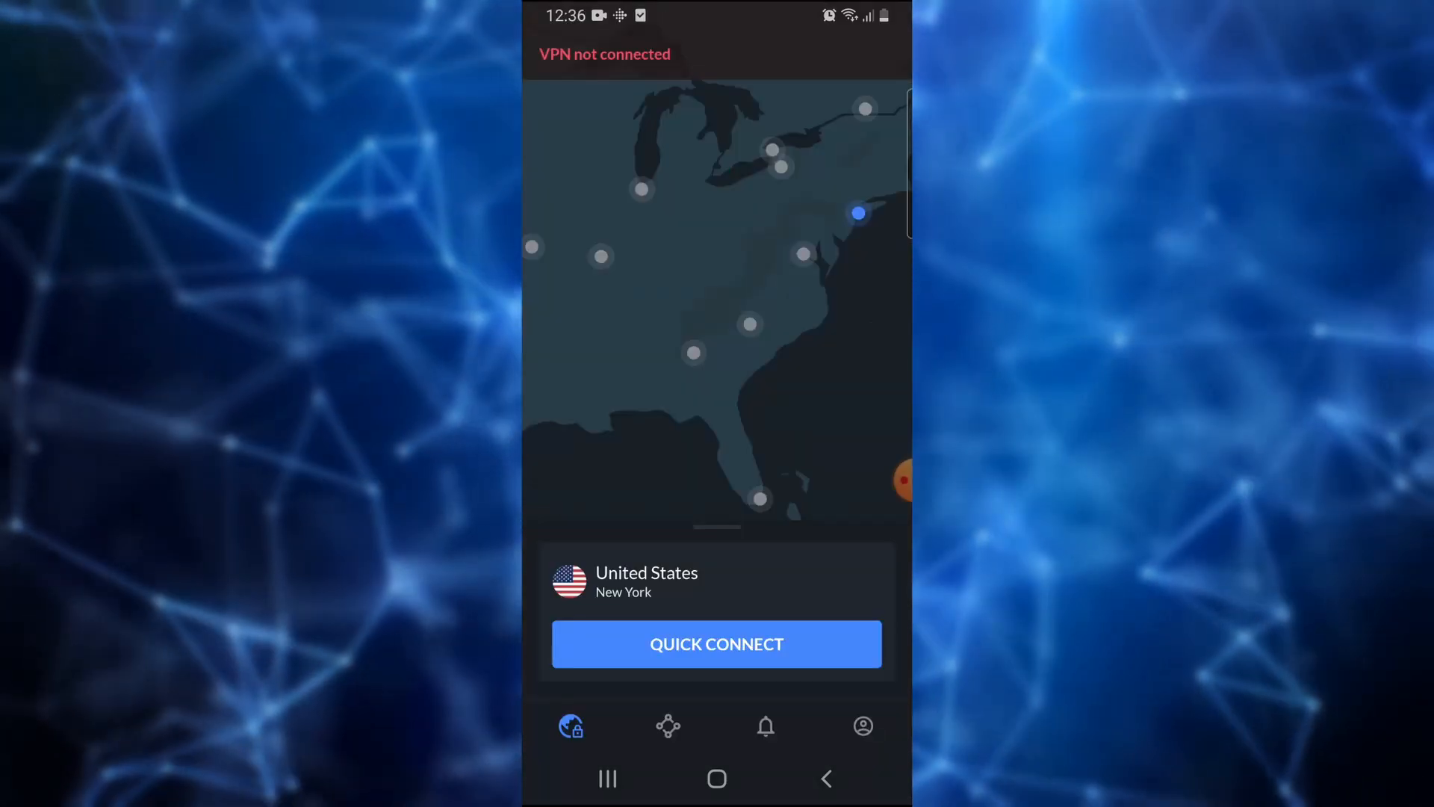
Step: Pan the server map to Europe and connect the VPN to the France (Paris) server
{"action": "left_click_drag", "start_coordinate": [852, 280], "coordinate": [584, 280]}
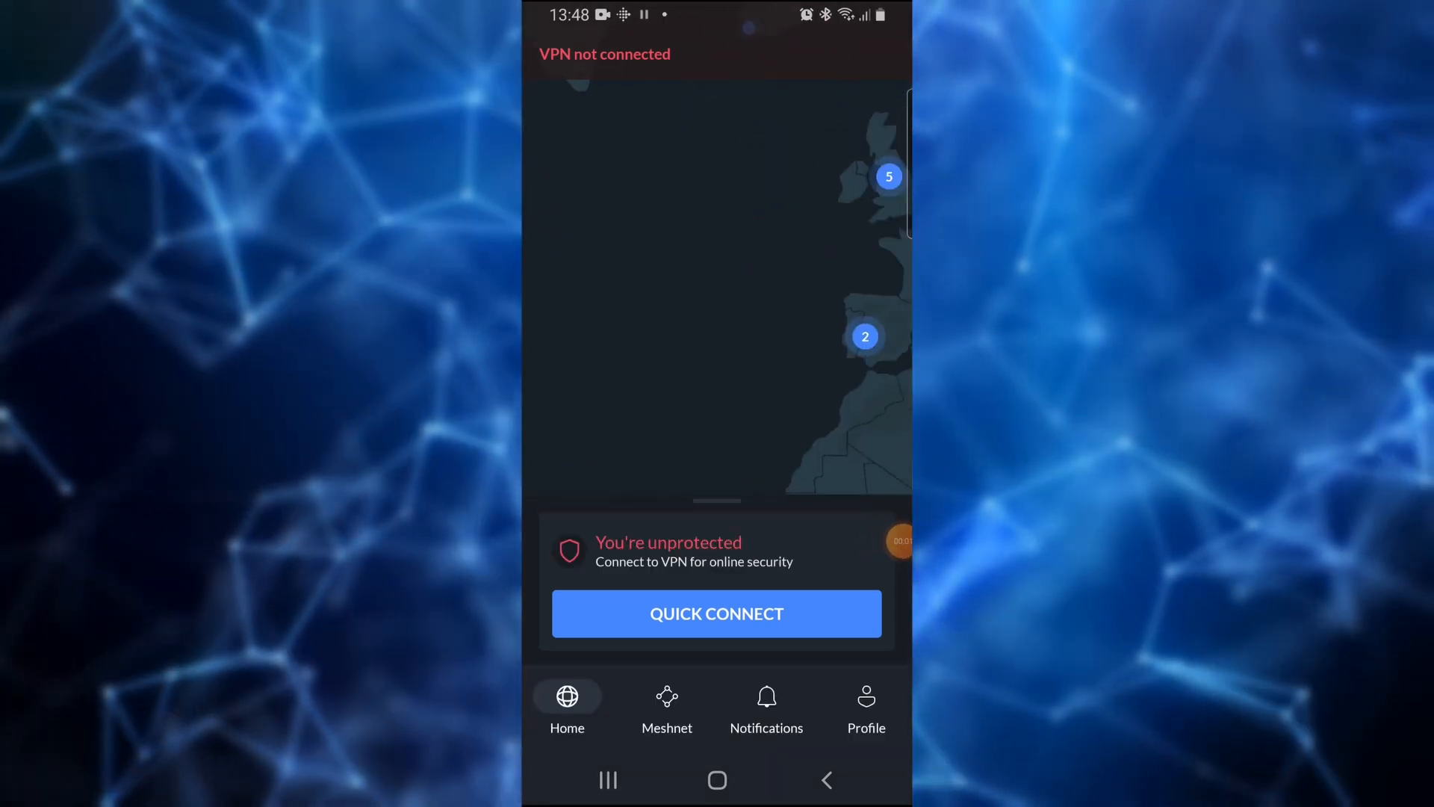
{"action": "left_click", "coordinate": [721, 256]}
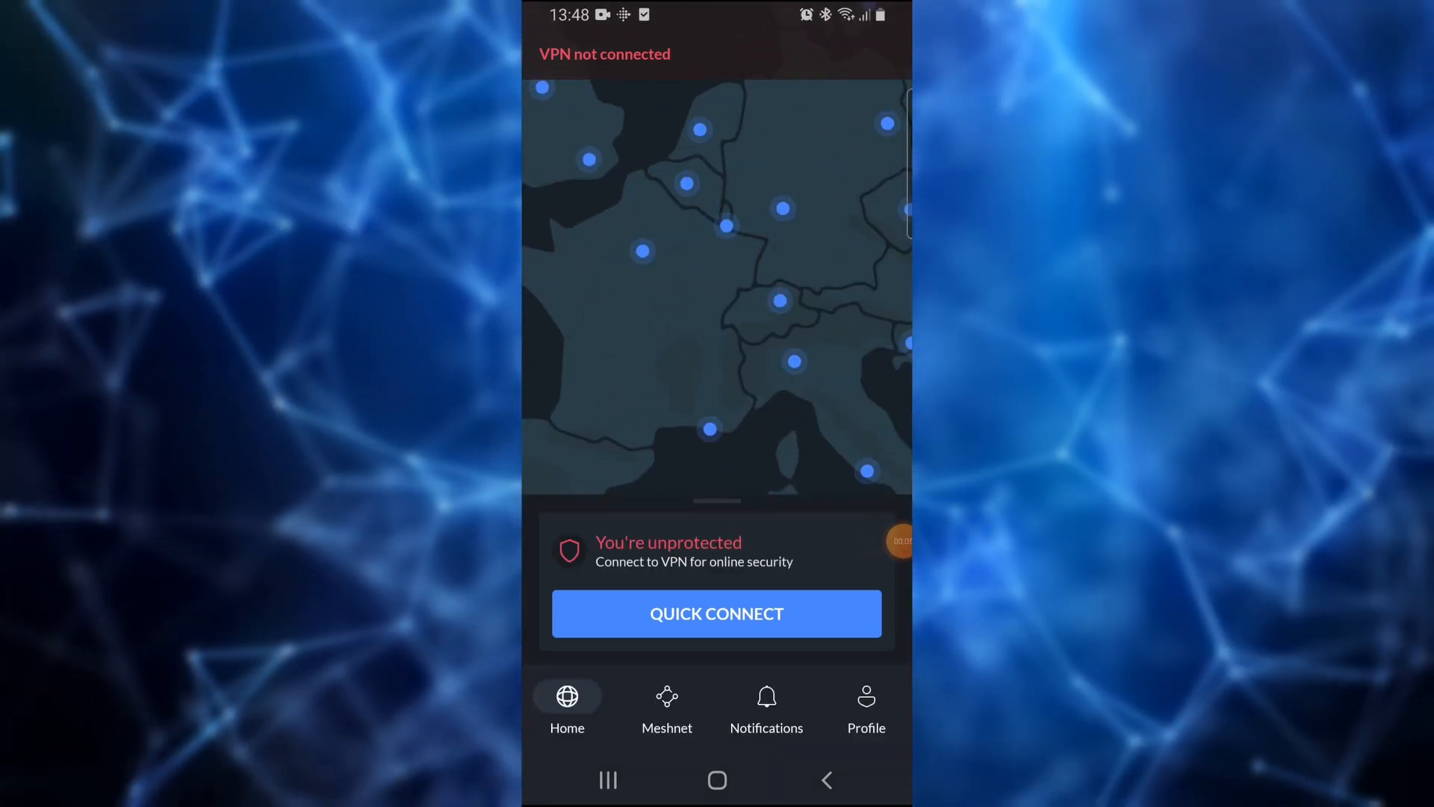
{"action": "left_click", "coordinate": [717, 331]}
{"action": "left_click", "coordinate": [717, 609]}
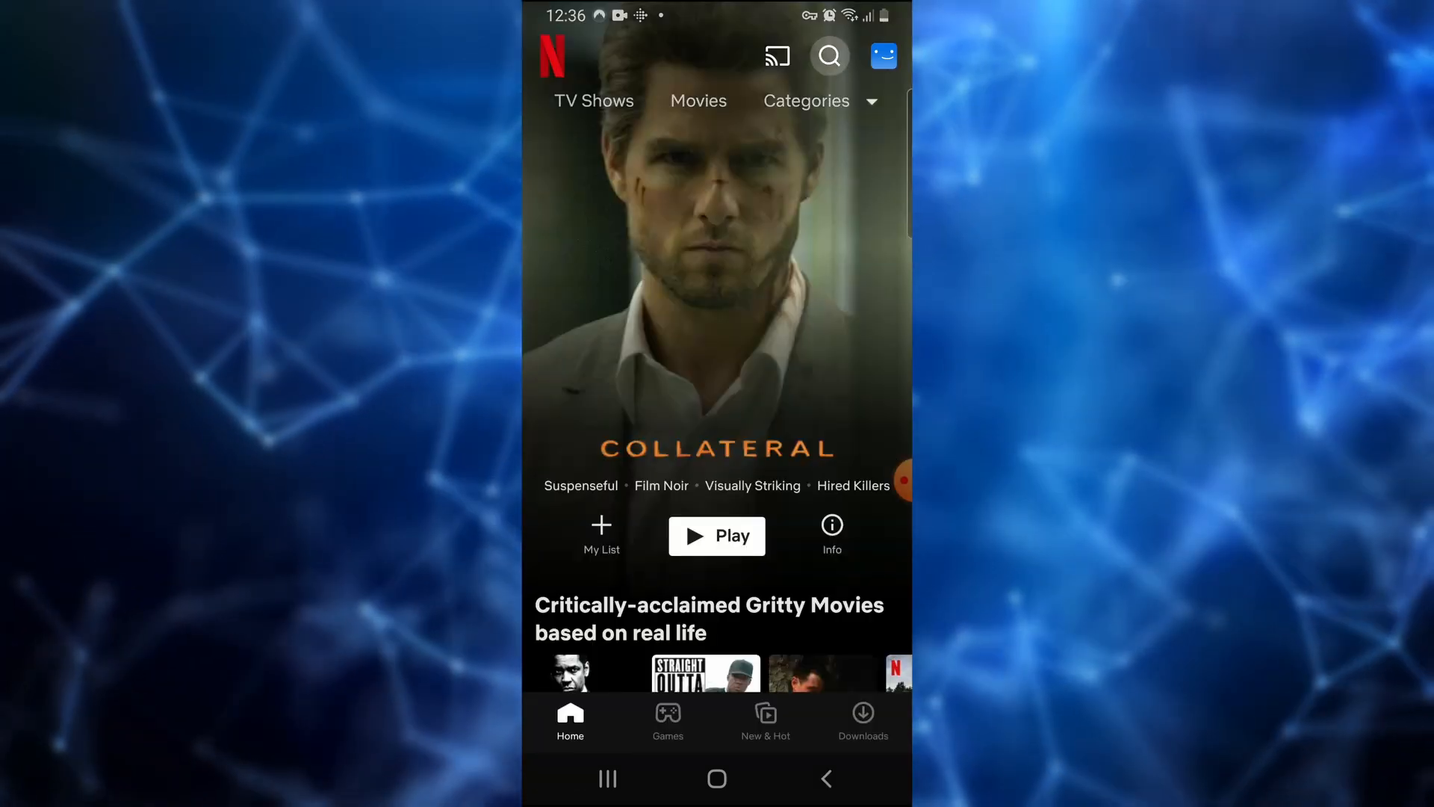
Step: Reopen Netflix search and bring up paste options to look for The Godfather again
{"action": "left_click", "coordinate": [829, 56]}
{"action": "left_click", "coordinate": [627, 112]}
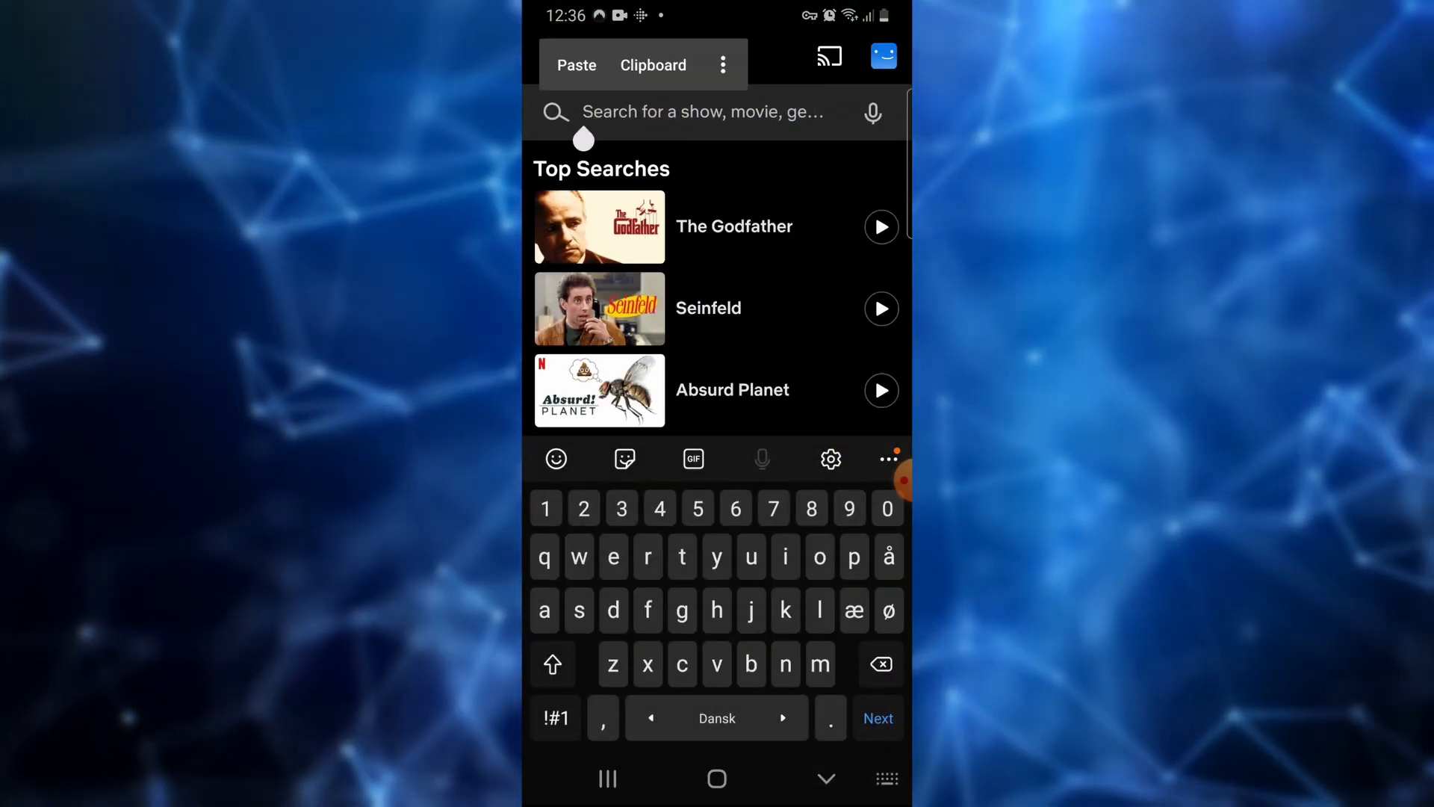